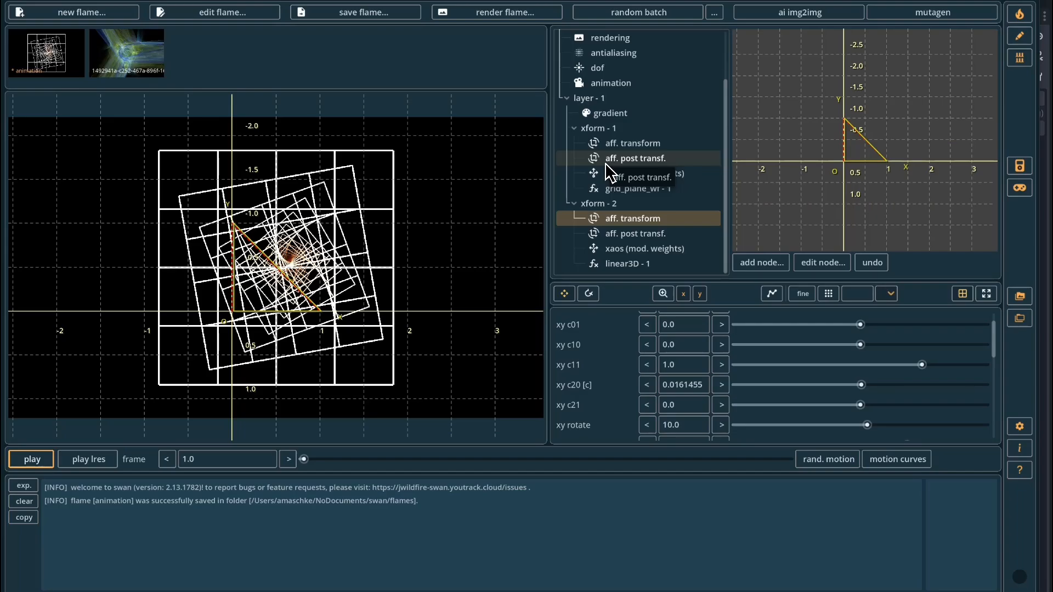
# - Examine the ffmpeg application settings, including the command path, its file chooser and the mp4 encode arguments
pyautogui.click(1020, 427)
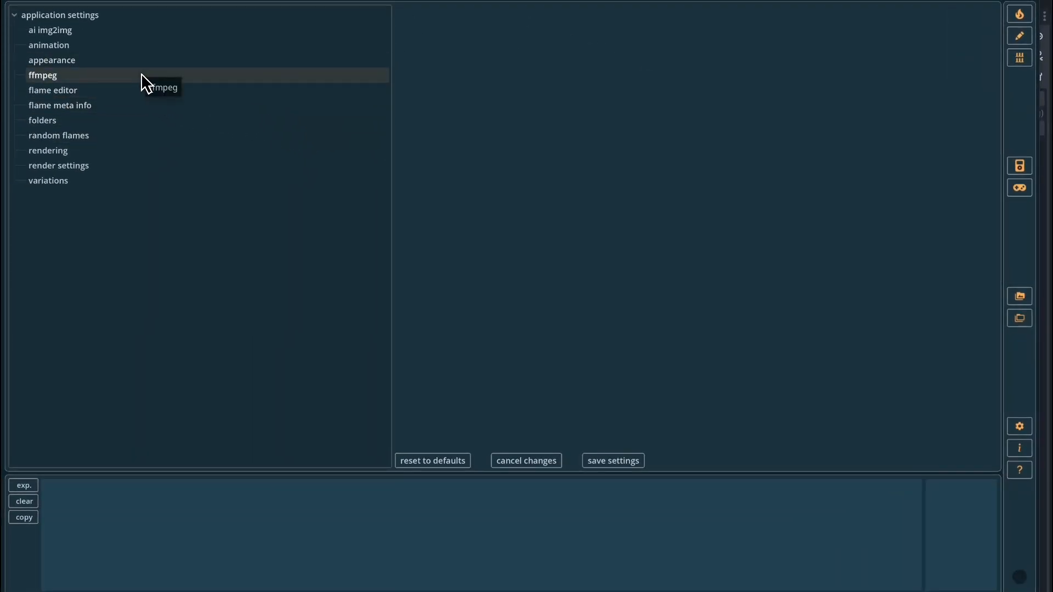
pyautogui.click(141, 75)
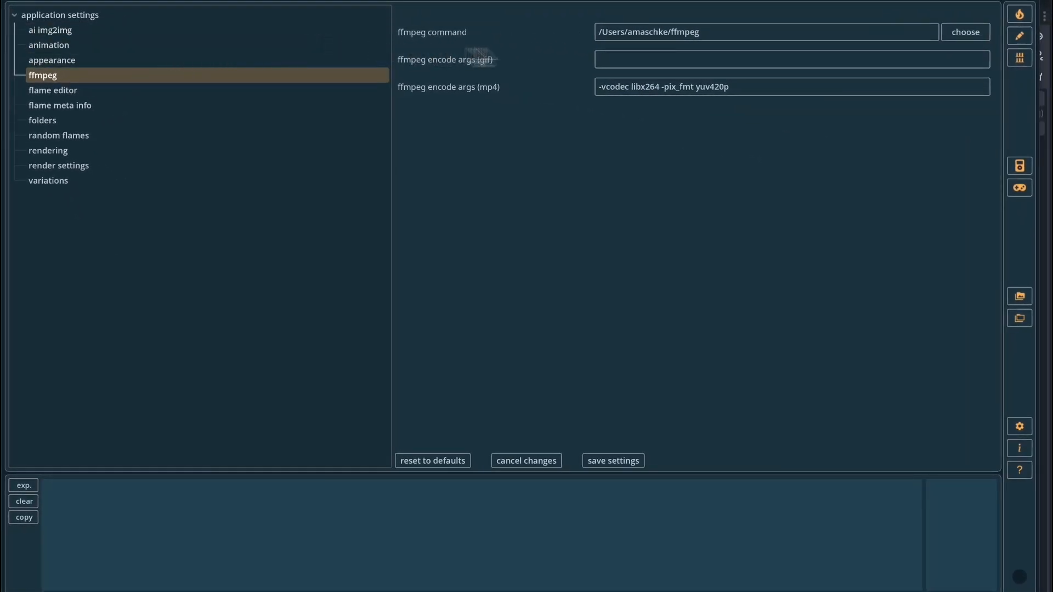
pyautogui.click(701, 32)
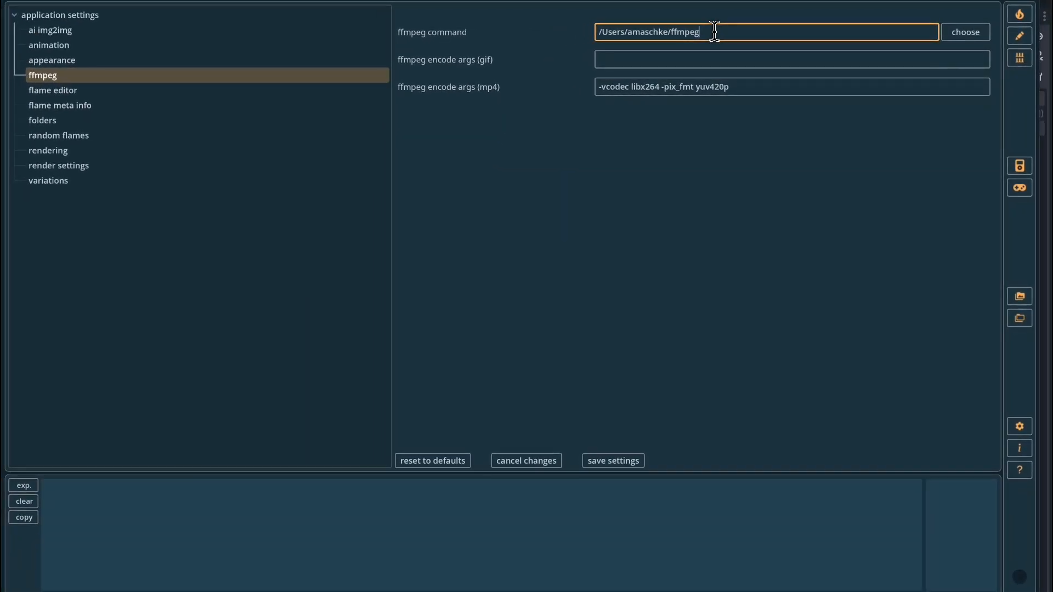
pyautogui.click(964, 33)
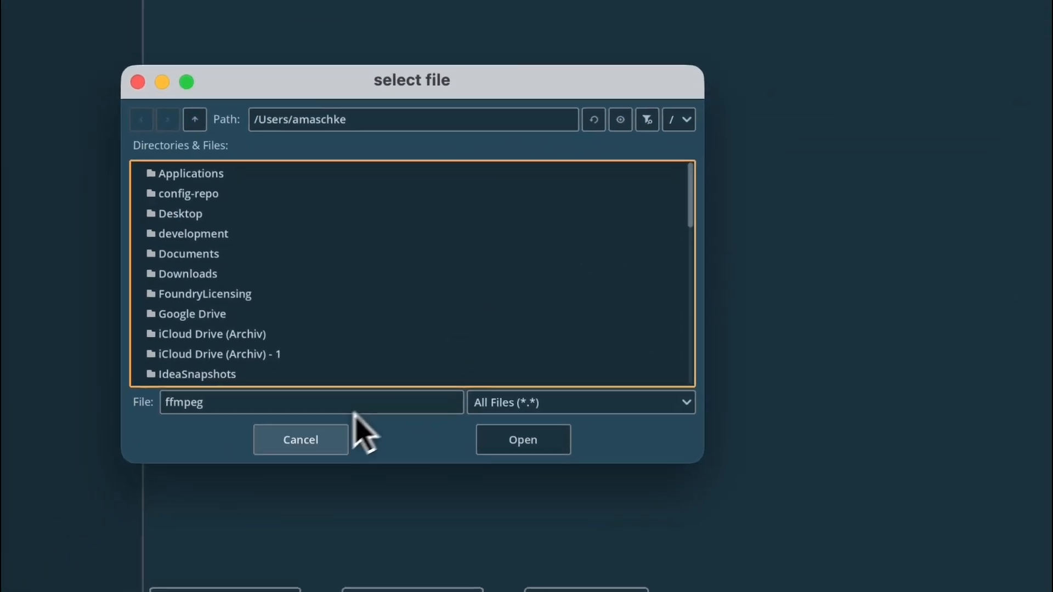
pyautogui.scroll(-3, 500, 329)
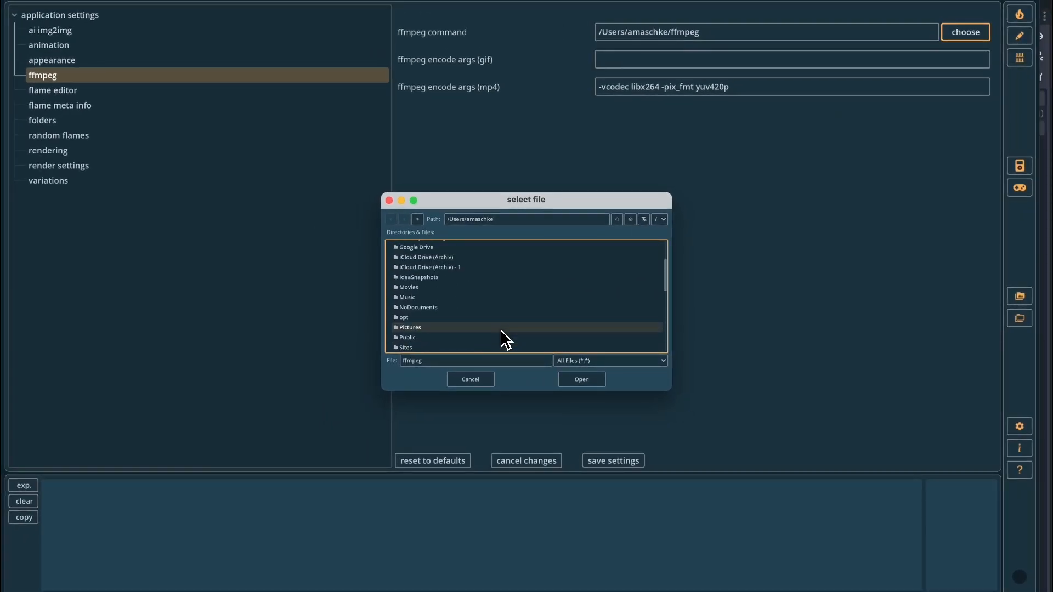
pyautogui.scroll(5, 506, 329)
pyautogui.click(471, 379)
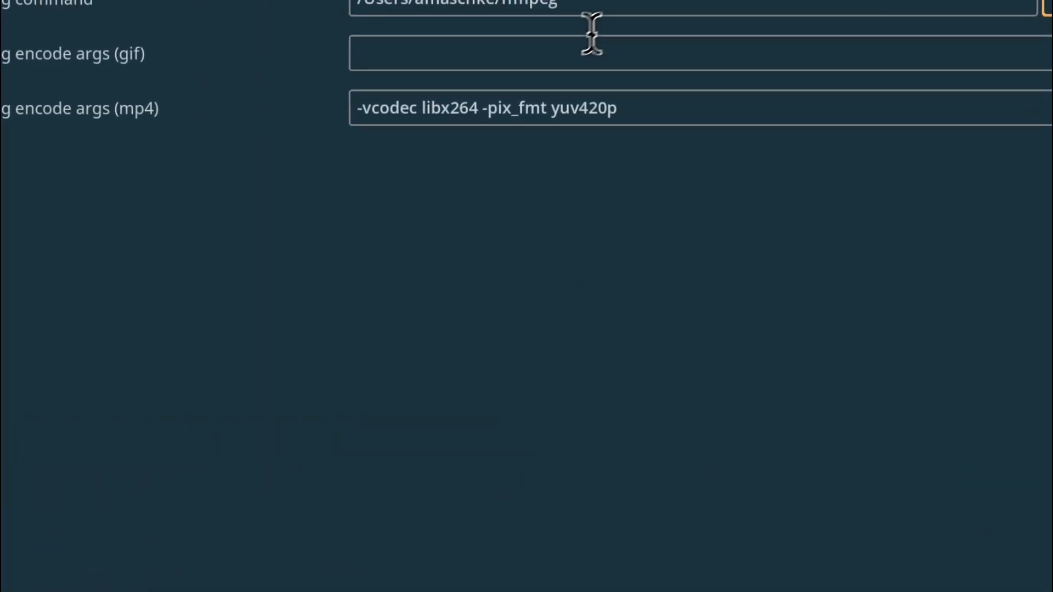
pyautogui.moveTo(571, 6); pyautogui.dragTo(320, 2)
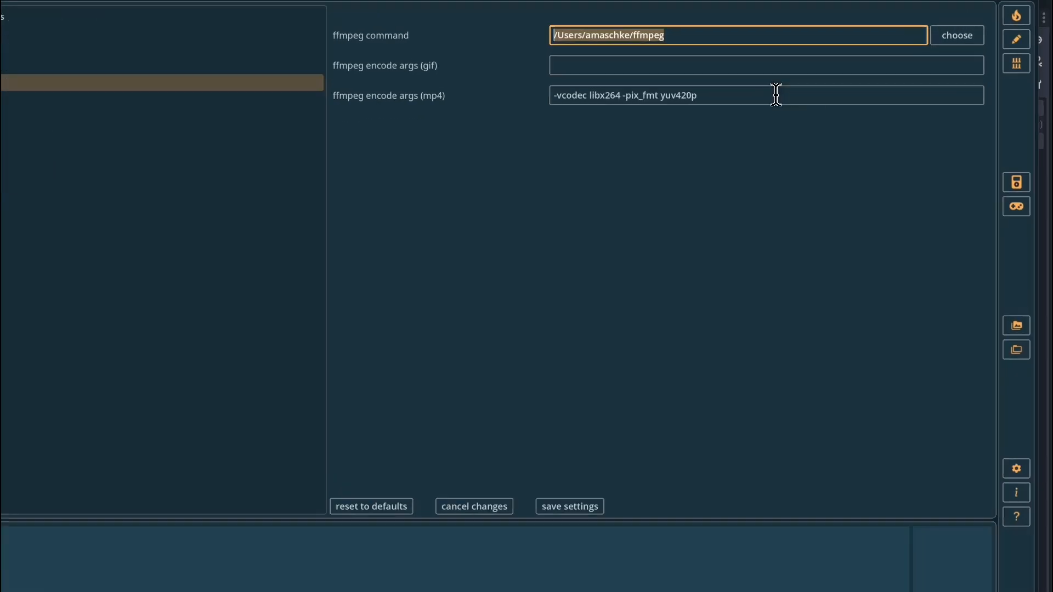
pyautogui.click(776, 95)
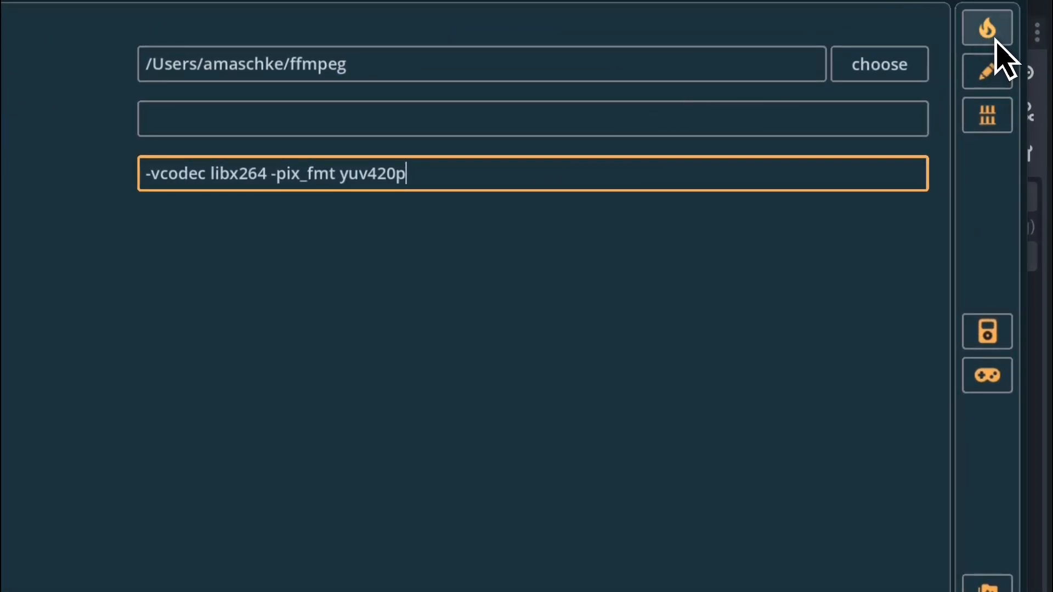
# - Return to the flame editor, open the animation render dialog and set the last frame to 60
pyautogui.click(990, 28)
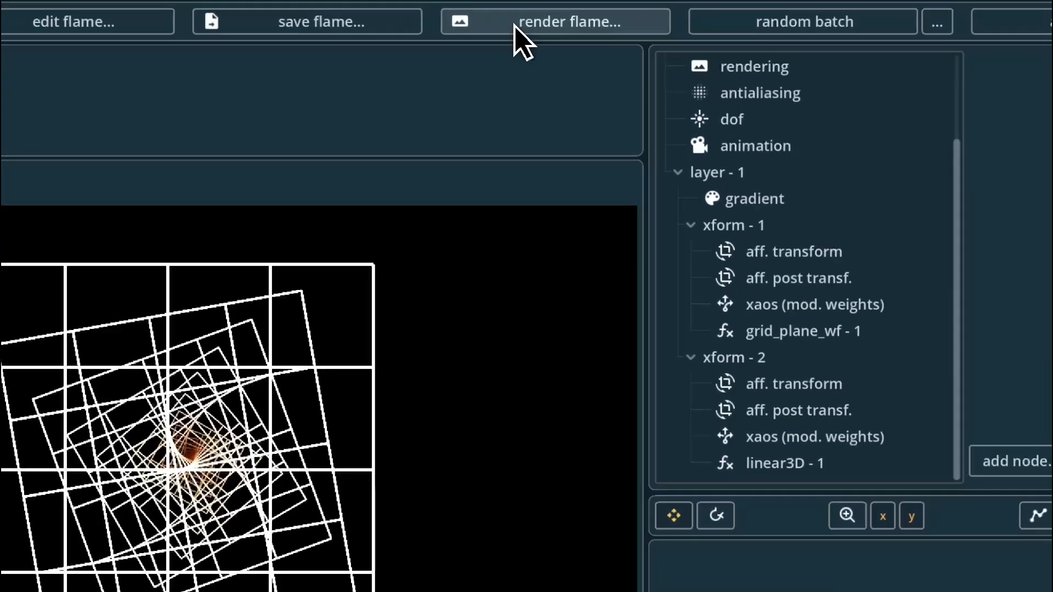
pyautogui.click(475, 15)
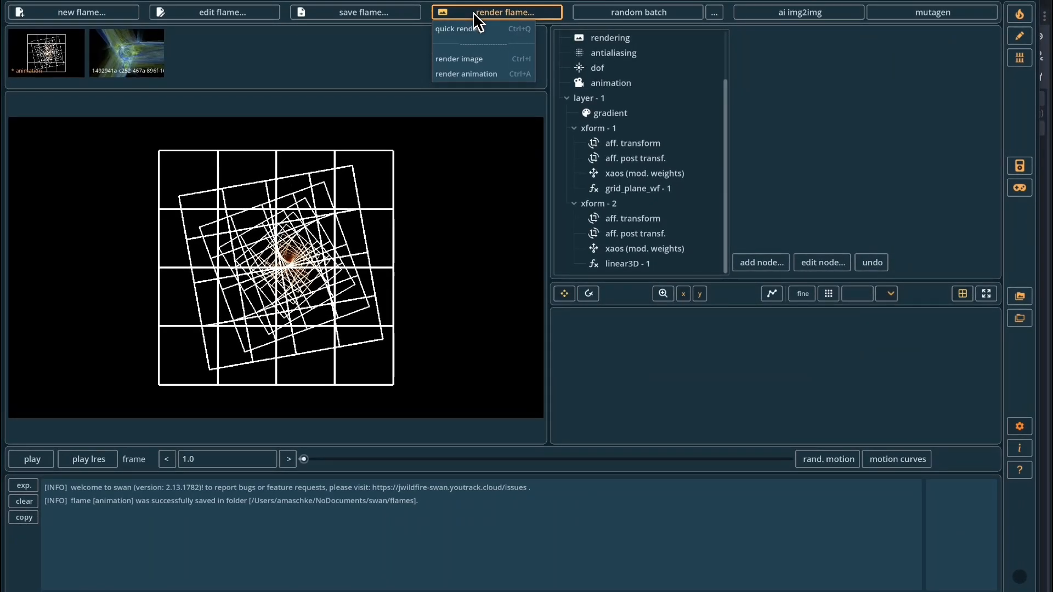
pyautogui.click(460, 73)
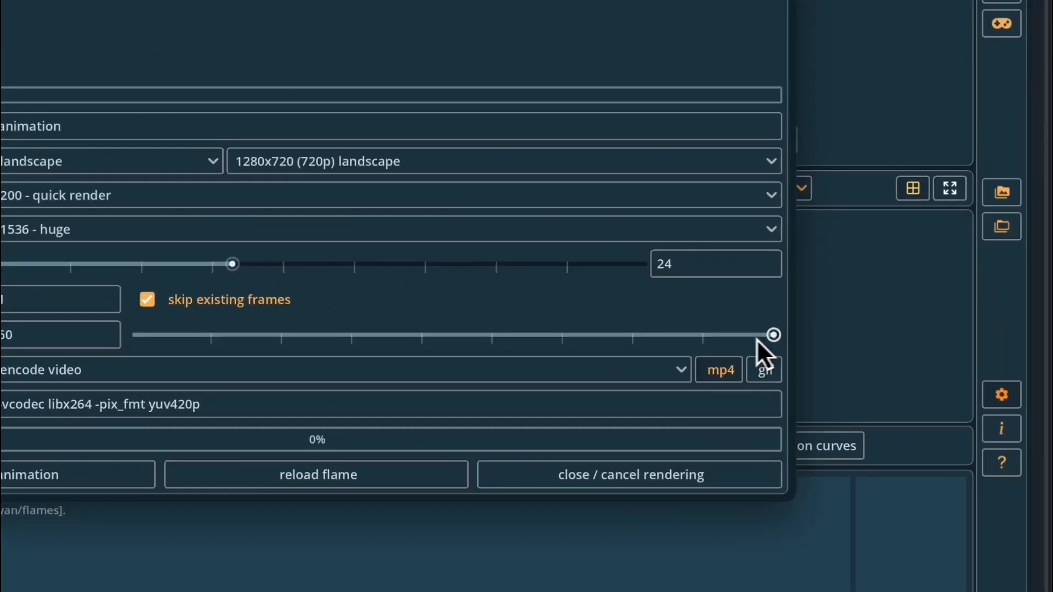
pyautogui.moveTo(771, 335); pyautogui.dragTo(867, 330)
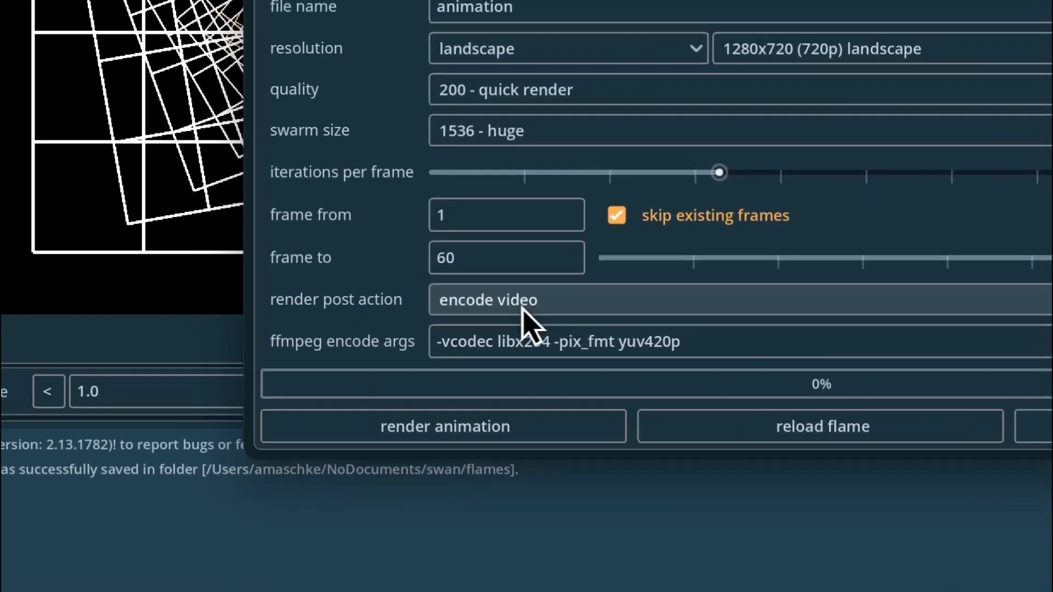
# - Keep encode video as the render post action and start rendering the animation
pyautogui.click(425, 411)
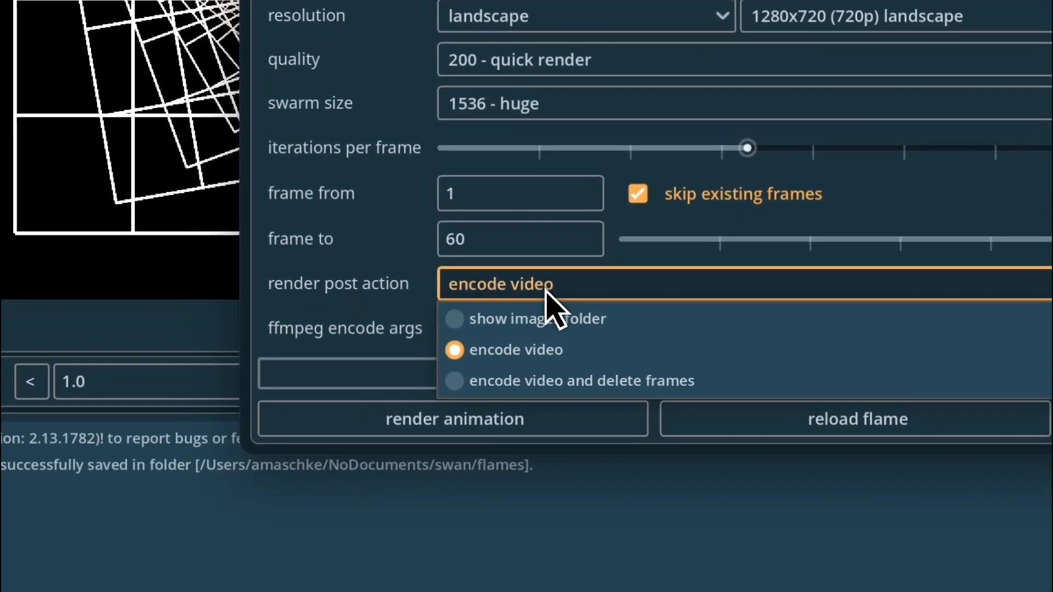
pyautogui.click(547, 293)
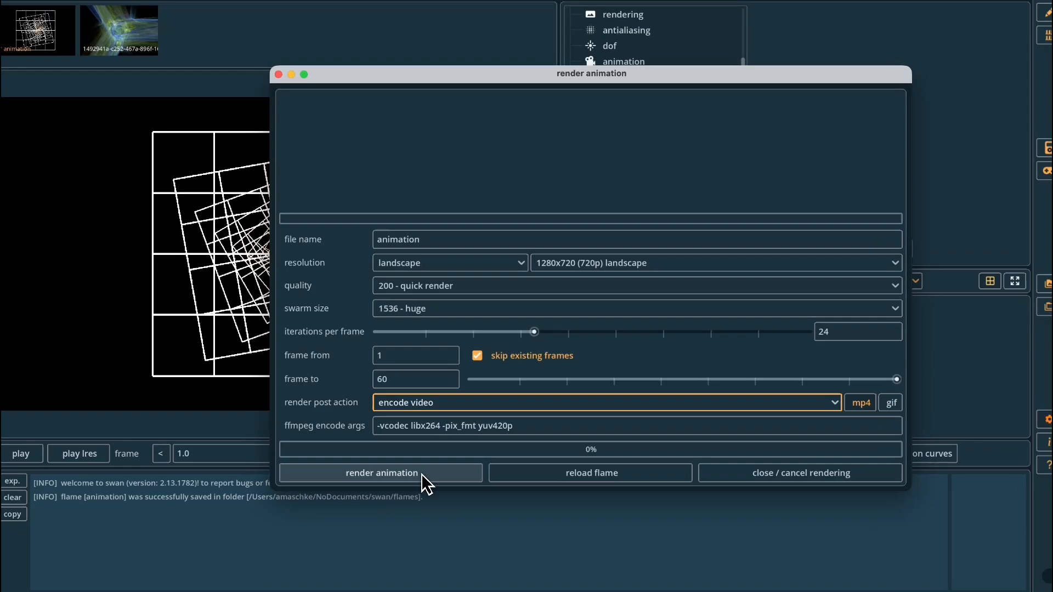
pyautogui.click(423, 475)
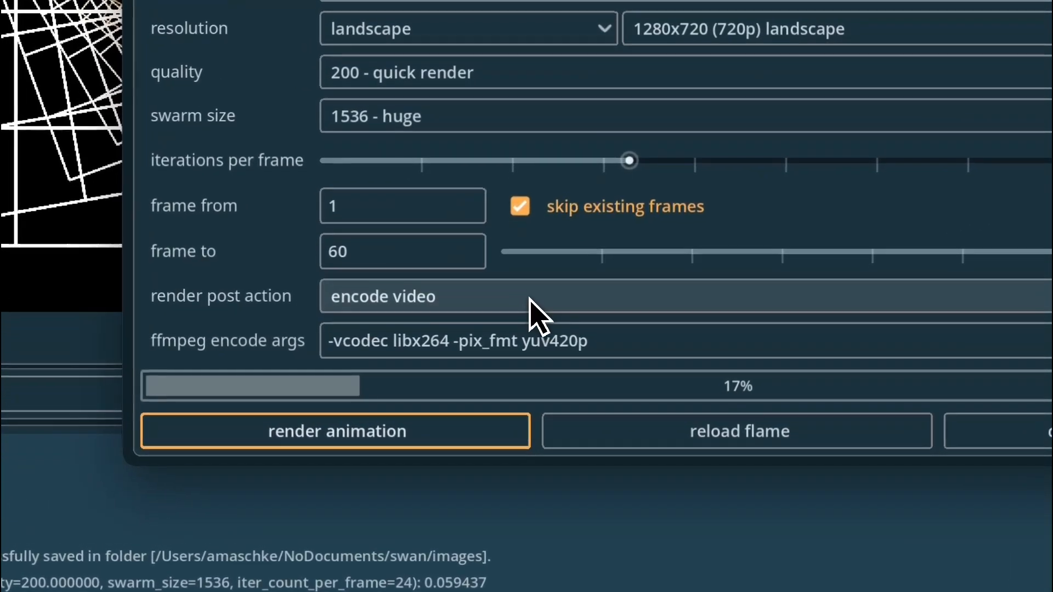
# - Set the render post action to encode video and delete frames
pyautogui.click(475, 411)
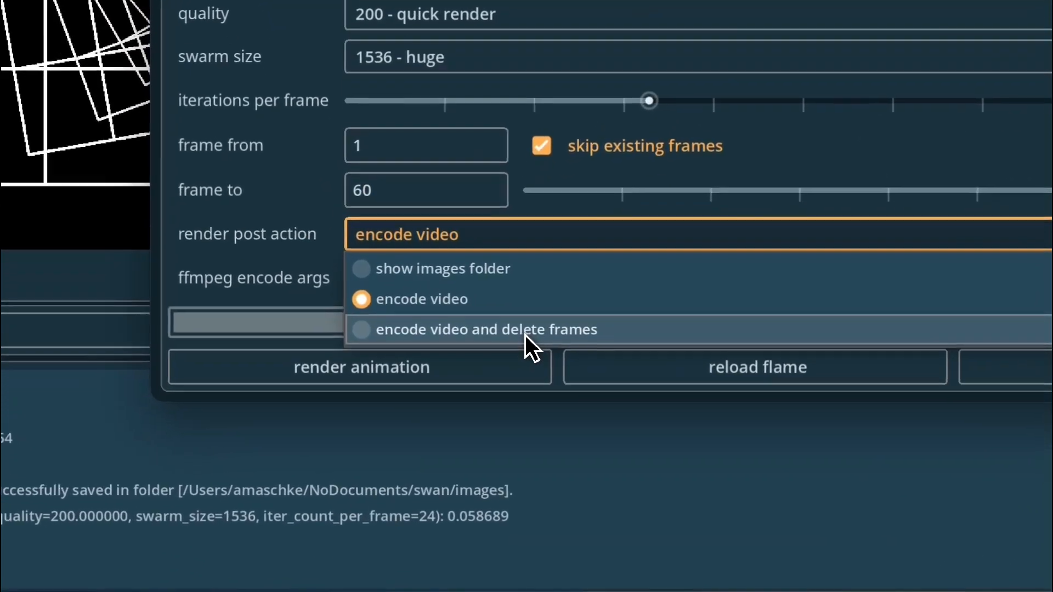
pyautogui.click(463, 460)
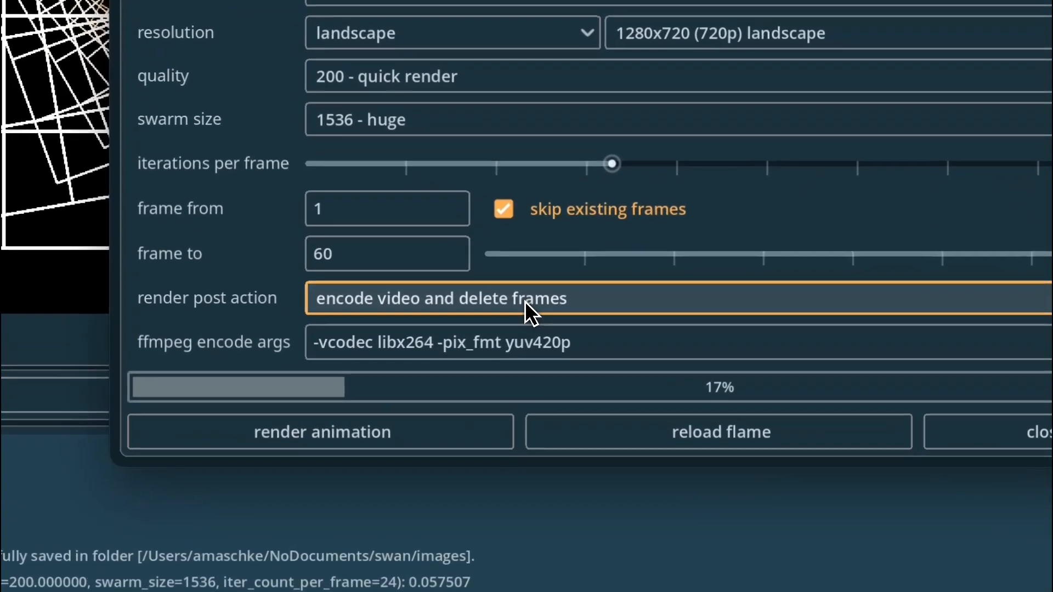
pyautogui.click(481, 417)
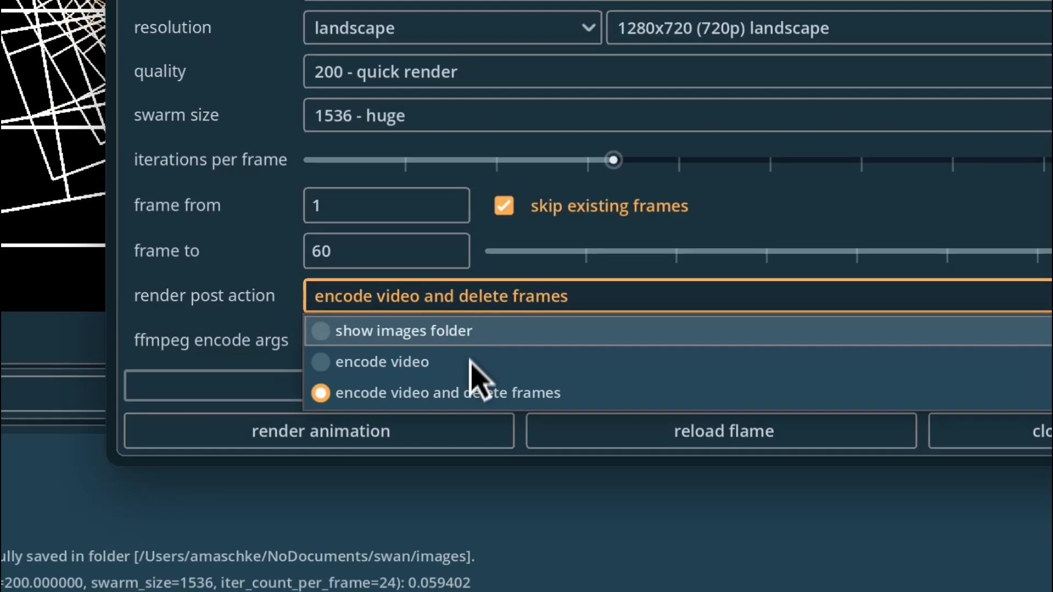
pyautogui.click(470, 396)
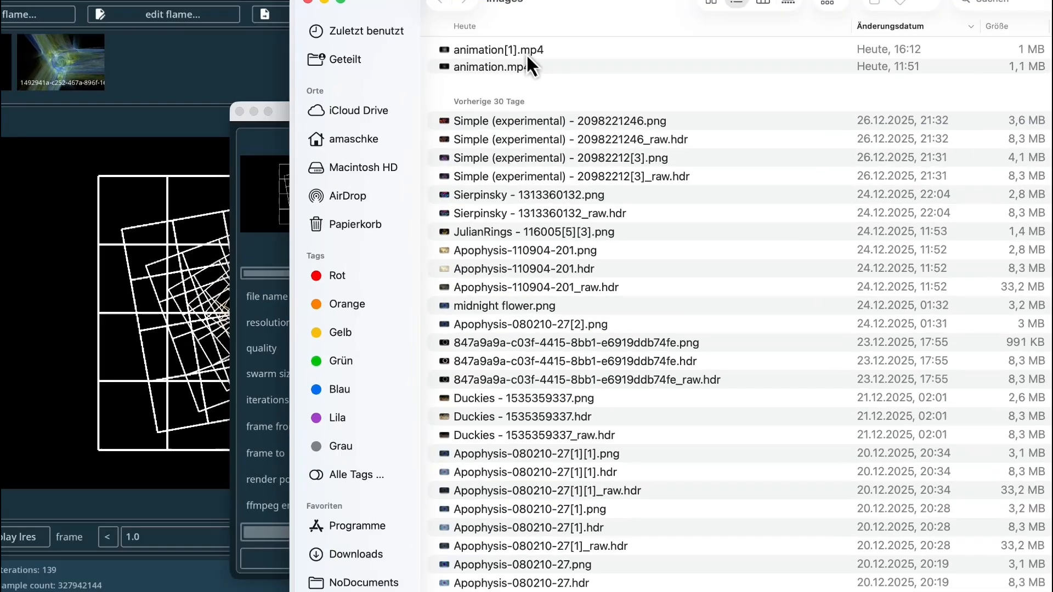
# - Open the rendered animation[1].mp4 from the images folder, play it through twice and close the player
pyautogui.doubleClick(526, 52)
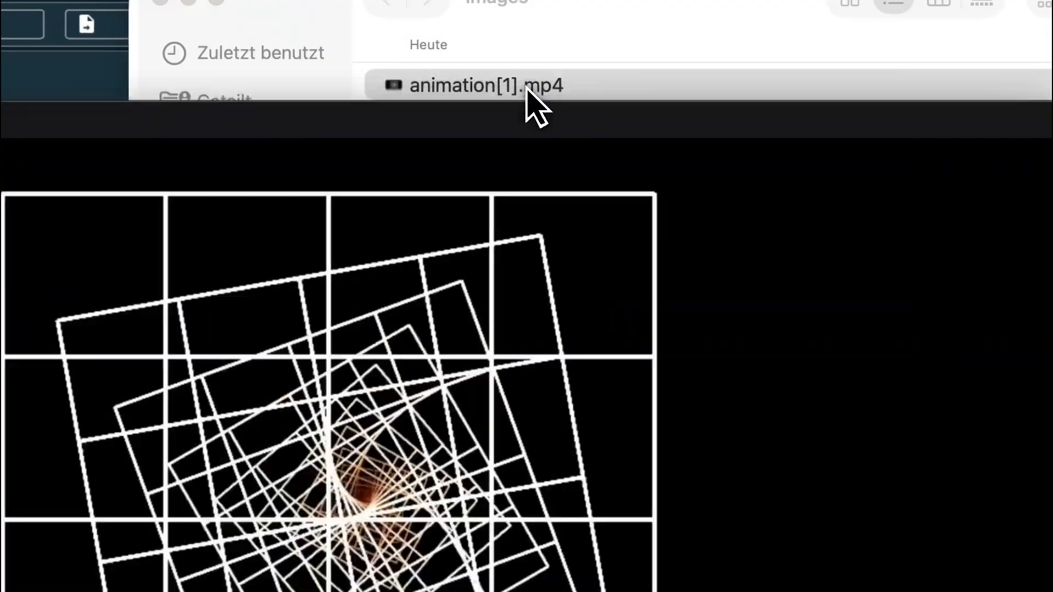
pyautogui.click(395, 4)
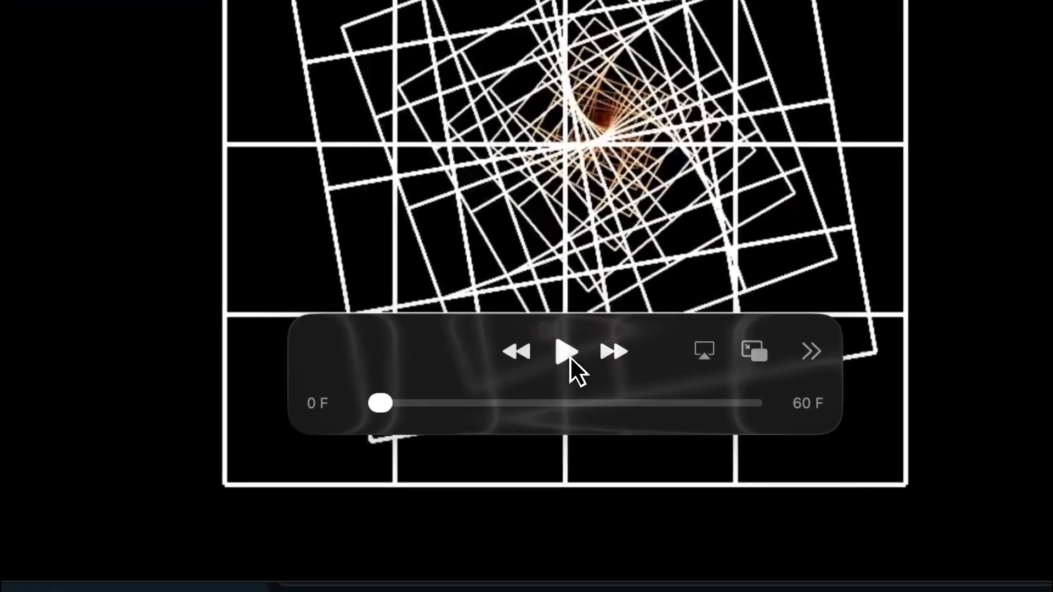
pyautogui.click(570, 355)
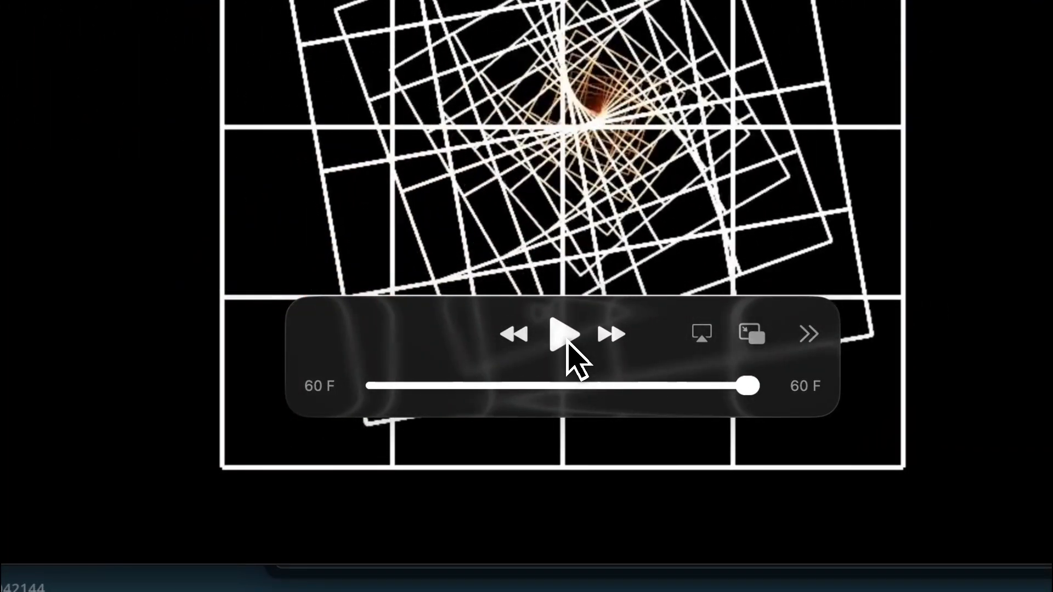
pyautogui.click(565, 334)
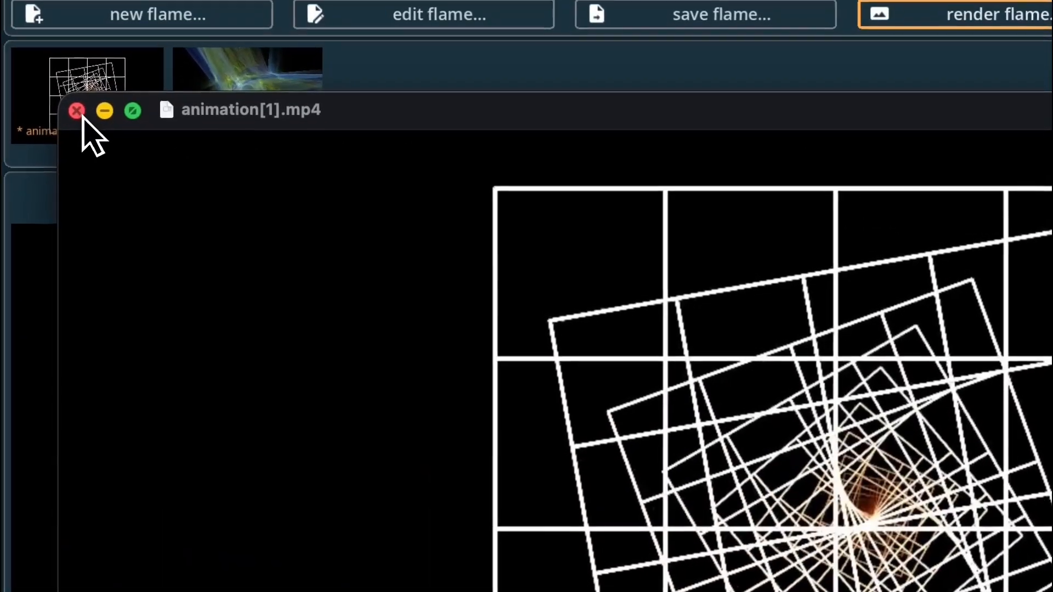
pyautogui.click(49, 48)
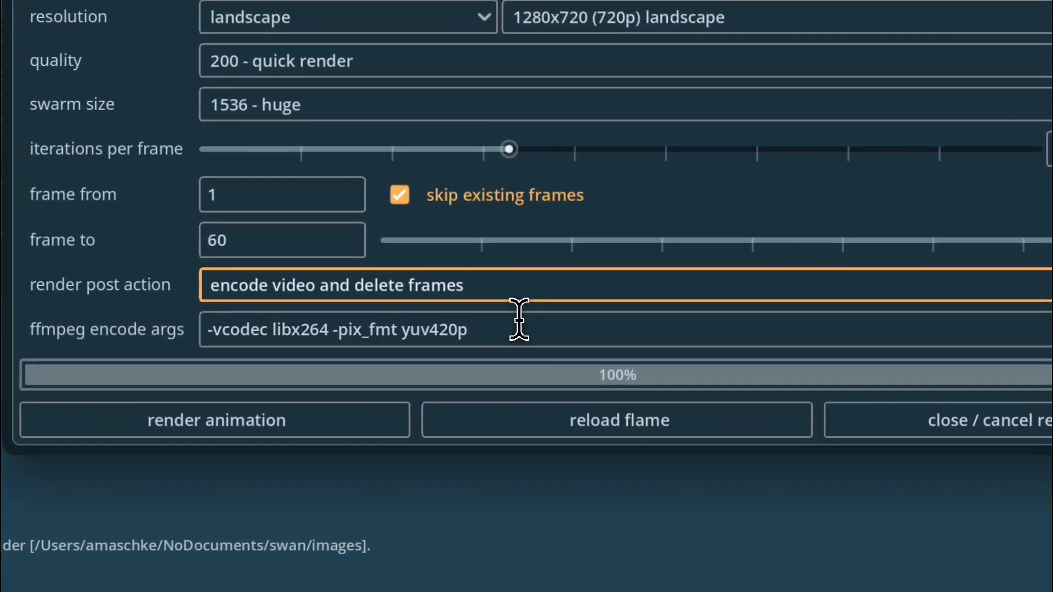
# - Start rendering the animation again with existing frames skipped, and cancel the rendering partway
pyautogui.click(524, 435)
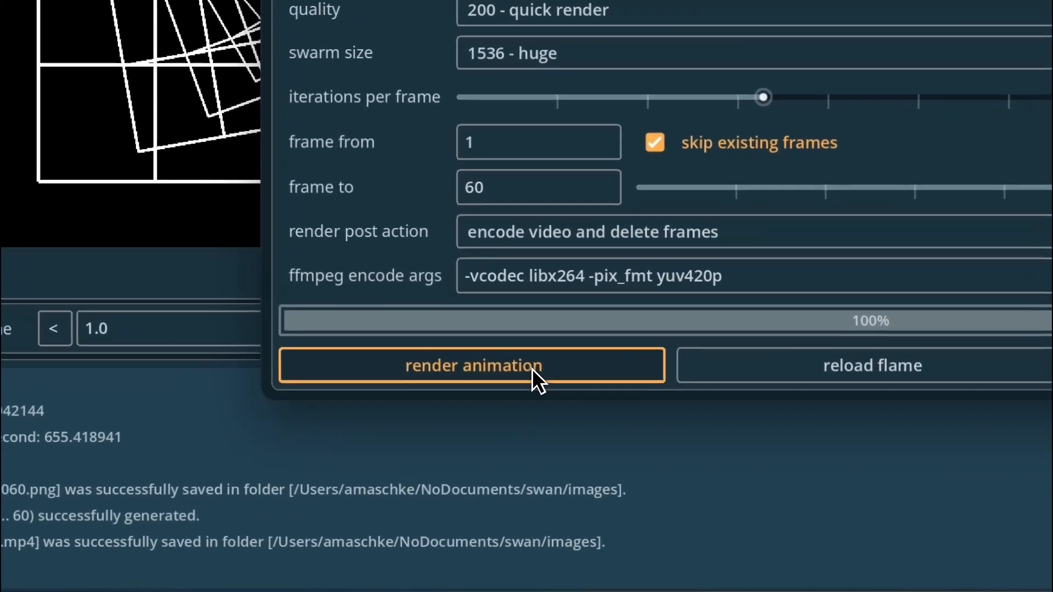
pyautogui.click(410, 479)
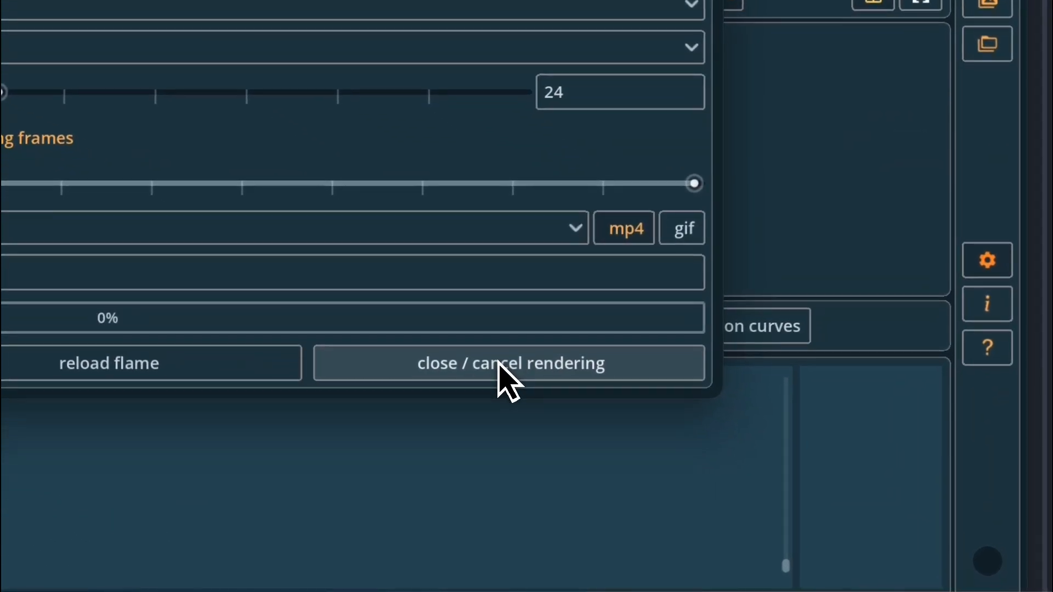
pyautogui.click(464, 371)
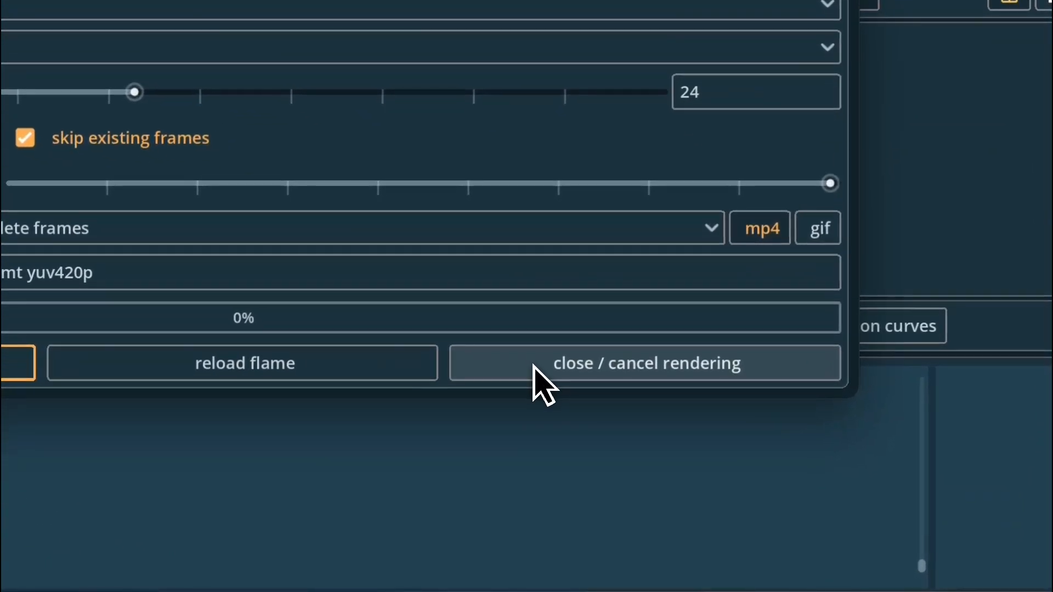
pyautogui.click(537, 368)
# - Resume the animation rendering, cancel it once more and restart it from the frames already rendered
pyautogui.click(427, 367)
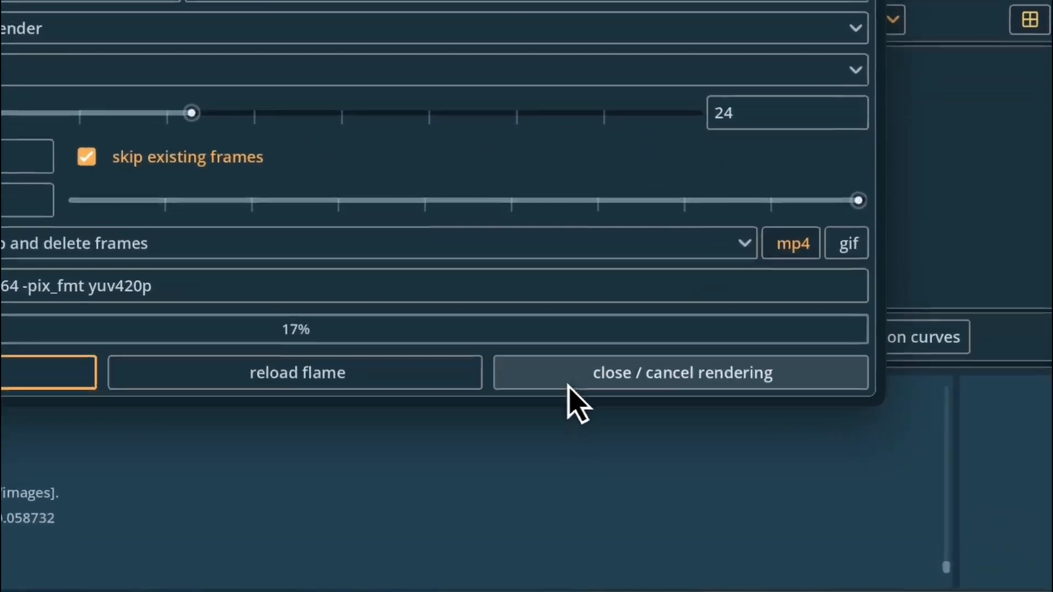
pyautogui.click(726, 485)
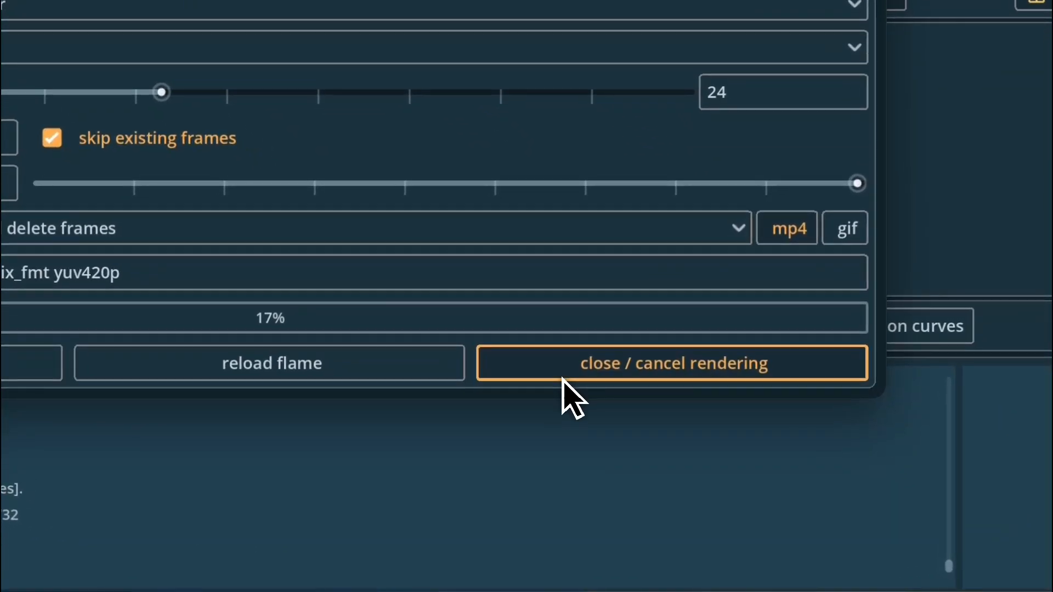
pyautogui.click(433, 367)
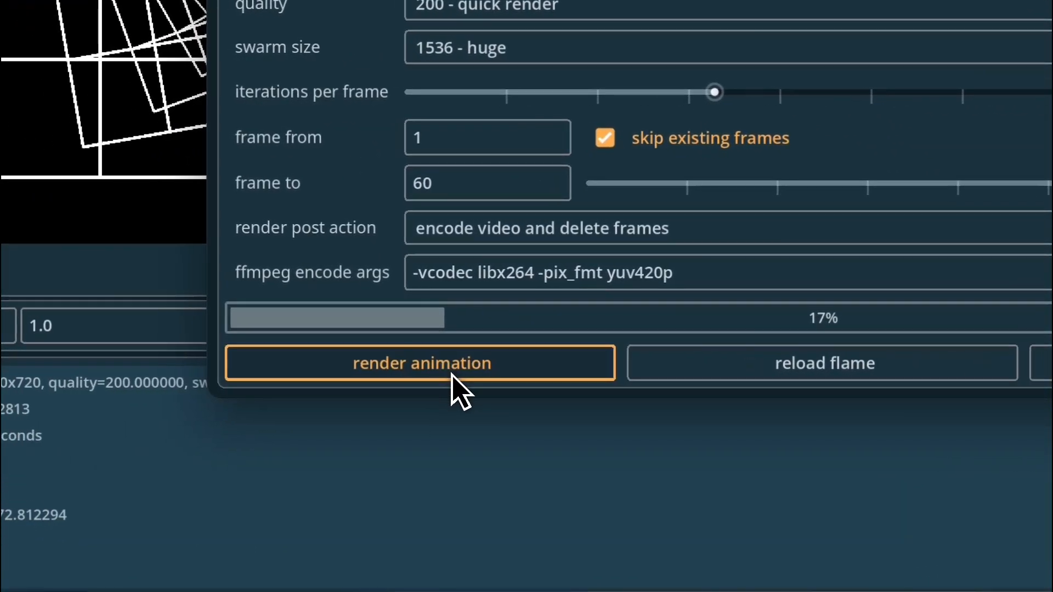